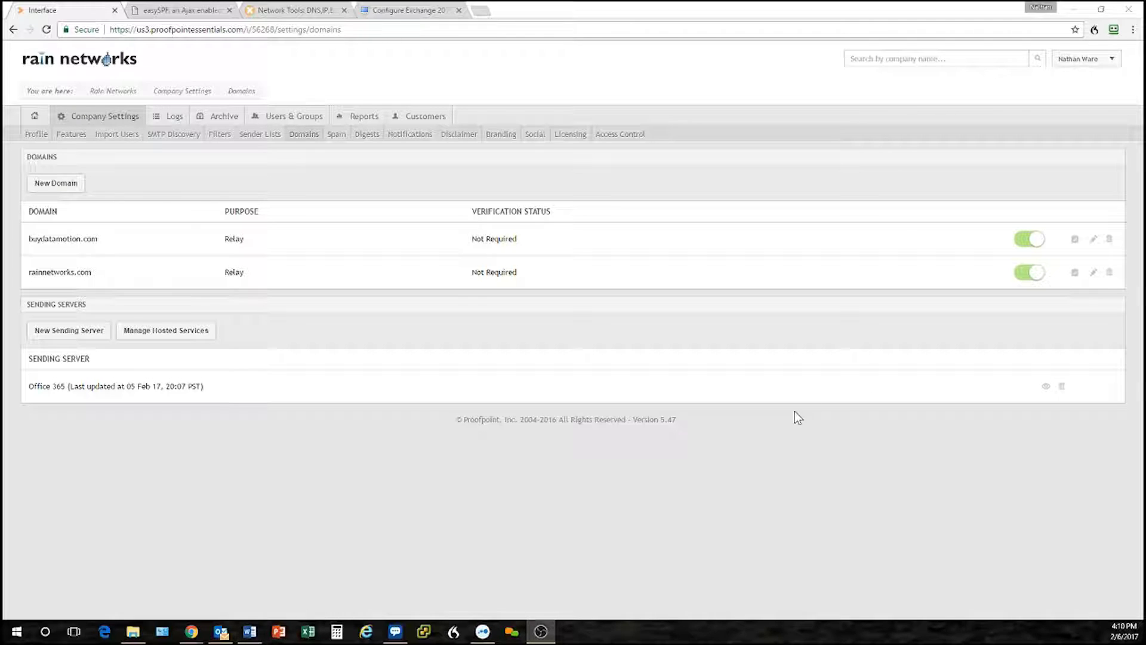
# Review the Office 365 sending server and its hosted services settings, leaving them unchanged
pyautogui.click(372, 442)
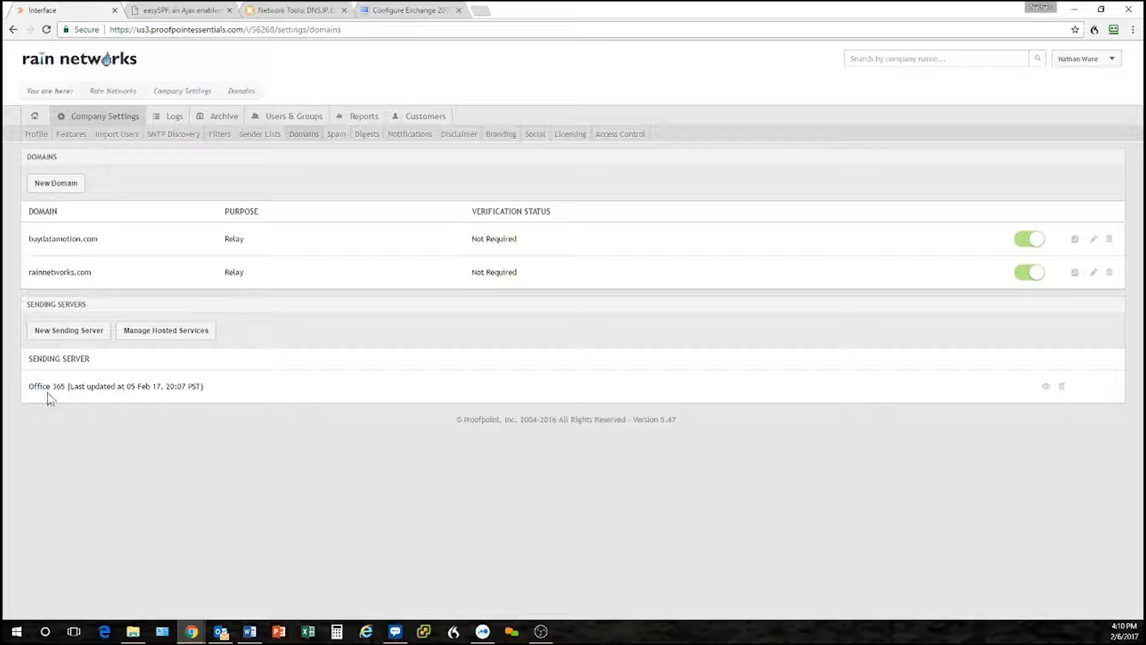
pyautogui.moveTo(29, 387); pyautogui.dragTo(73, 387)
pyautogui.click(30, 386)
pyautogui.click(171, 336)
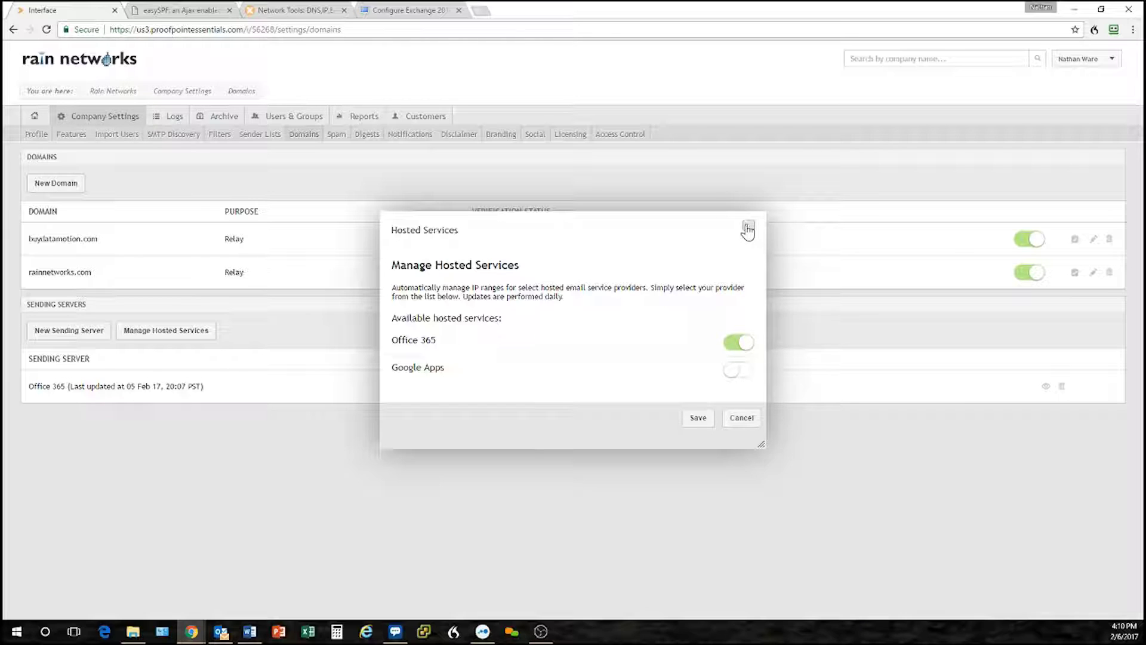
pyautogui.click(748, 225)
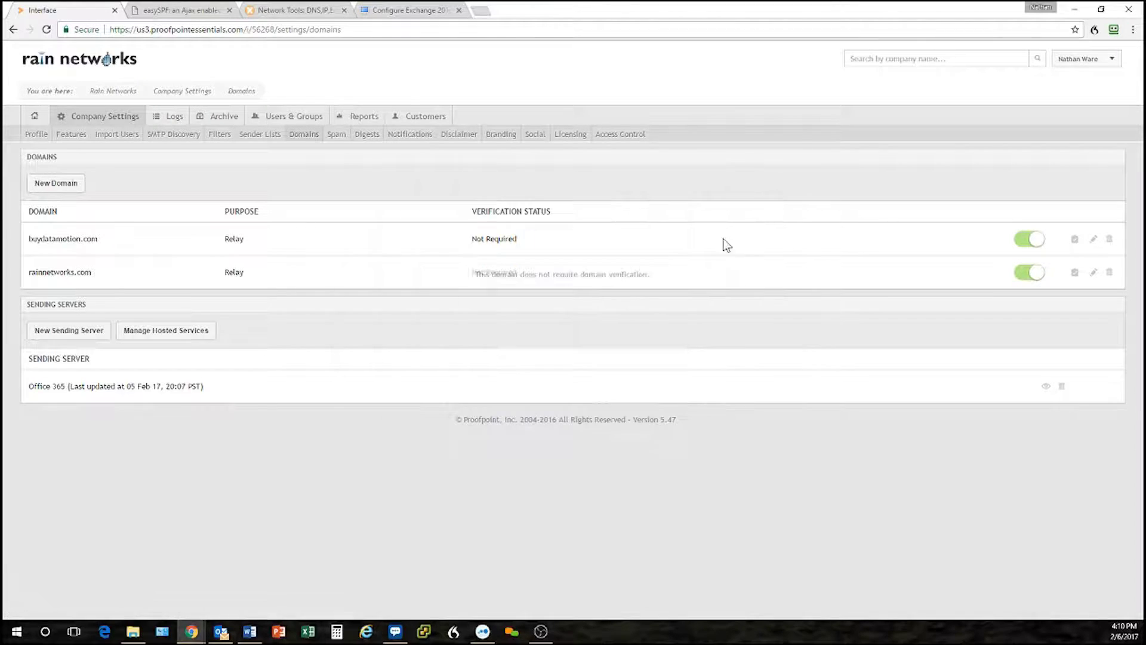
# Add test sending server 123.34.54.56, save it, then delete it again
pyautogui.click(60, 335)
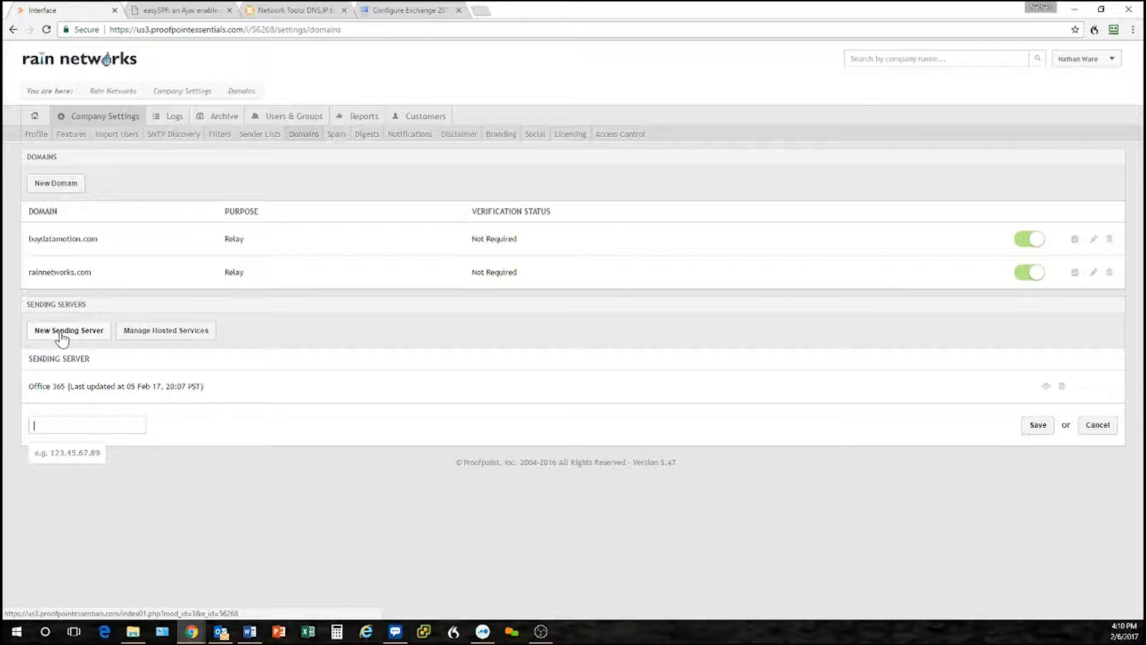
pyautogui.write('123.34.54.56')
pyautogui.click(1038, 425)
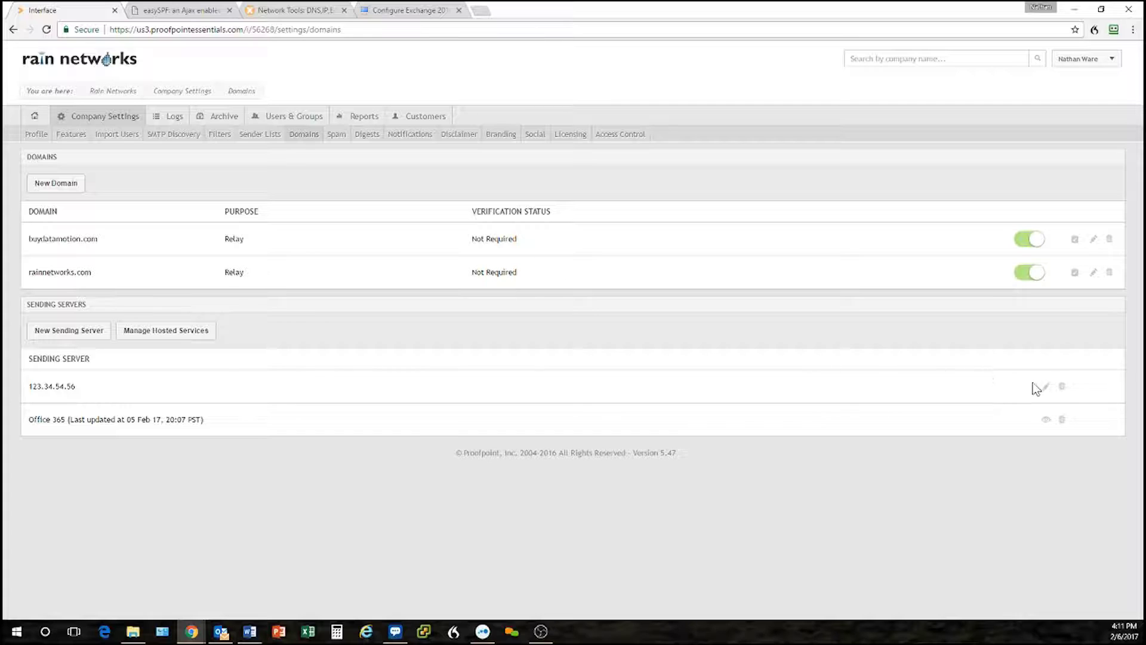
pyautogui.click(1062, 386)
pyautogui.click(622, 98)
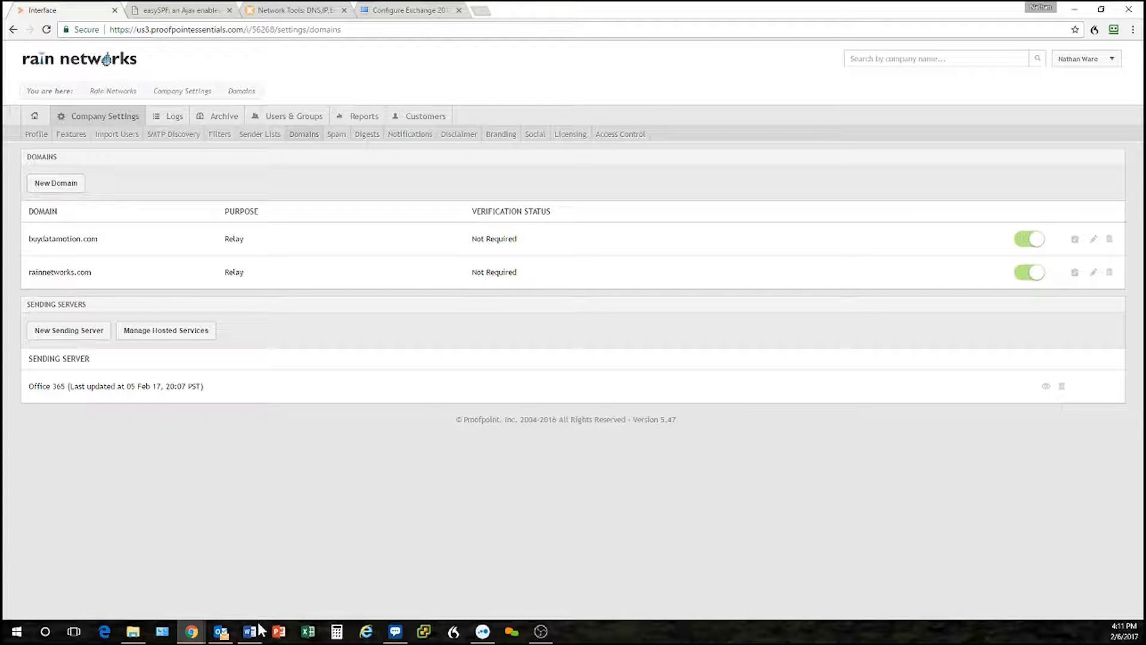
pyautogui.moveTo(259, 631)
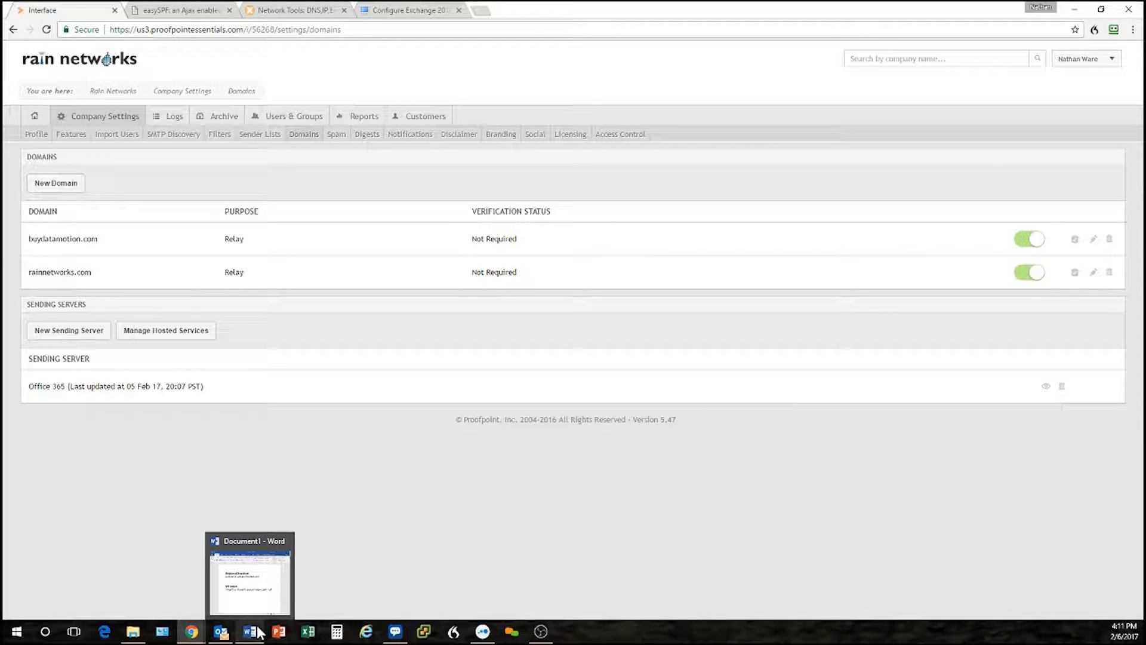
pyautogui.click(251, 632)
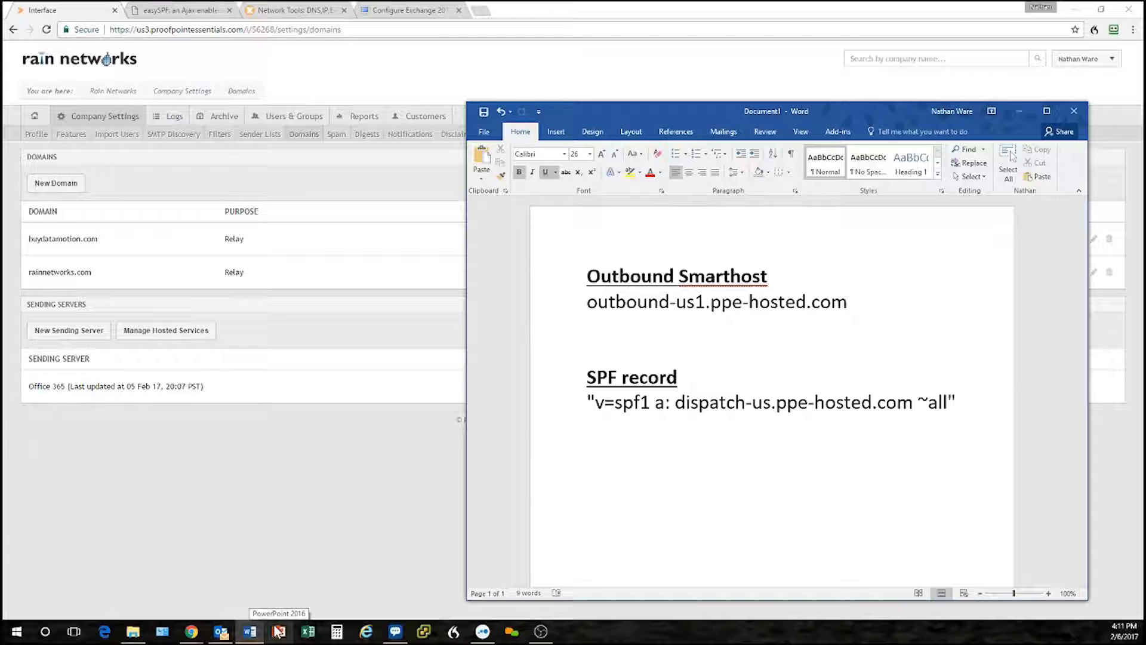
# Select the SPF record line 'v=spf1 a: dispatch-us.ppe-hosted.com ~all' in the Word notes
pyautogui.click(751, 468)
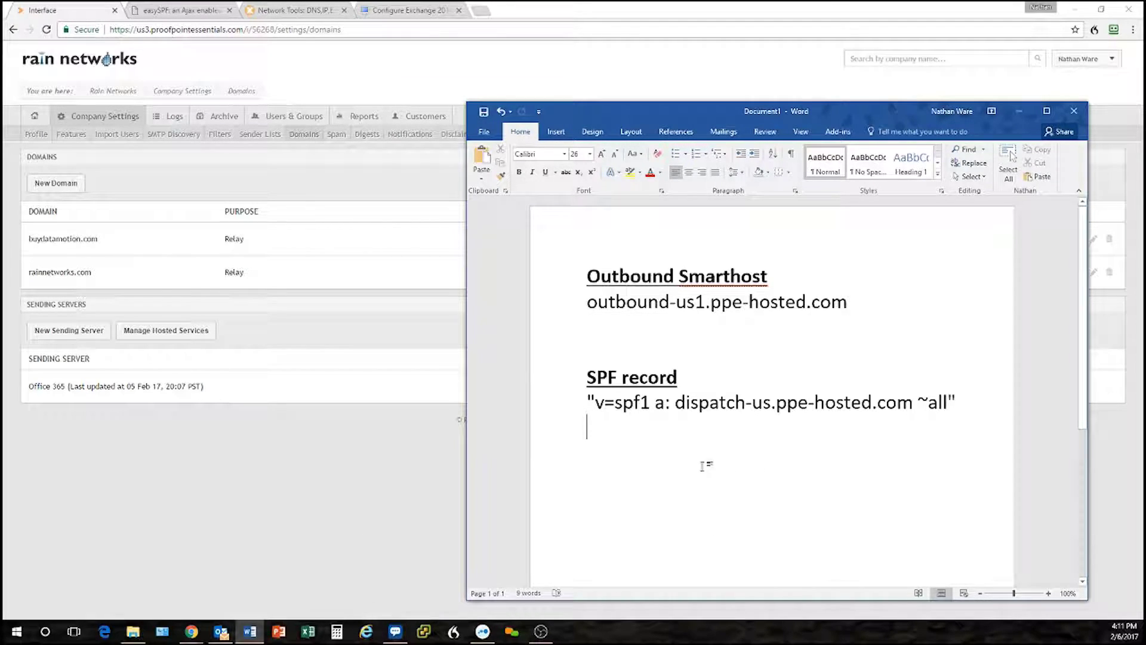
pyautogui.moveTo(598, 405); pyautogui.dragTo(948, 403)
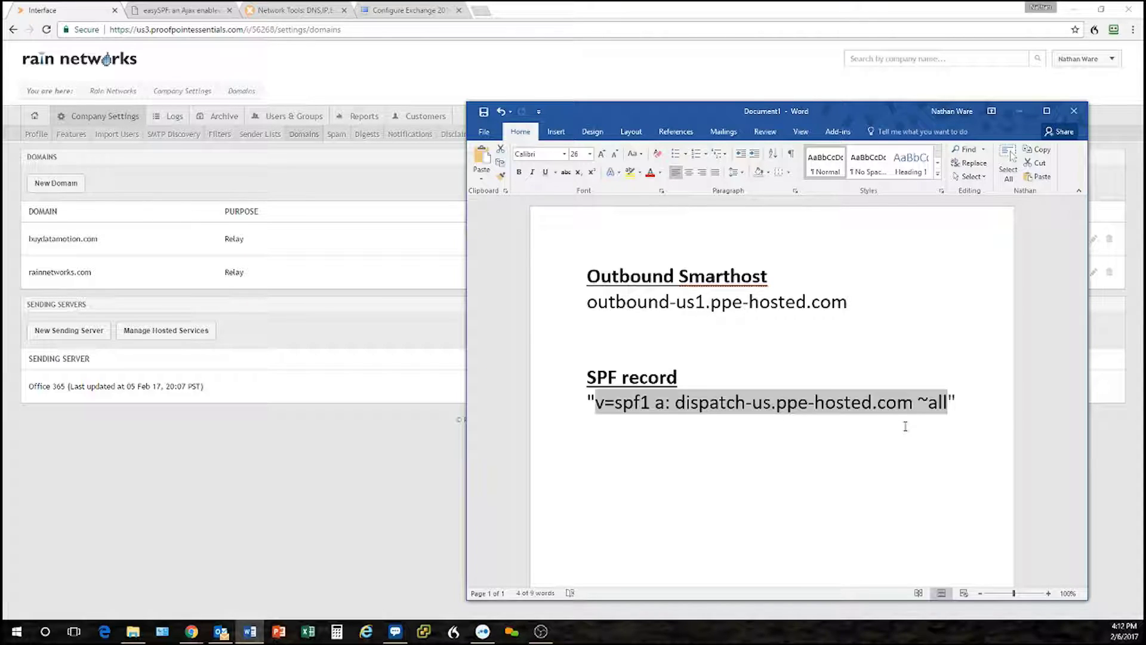
# Zoom into the MxToolbox SPF lookup and highlight ip4 74.122.177.67 and include spf.protection.outlook.com
pyautogui.click(296, 11)
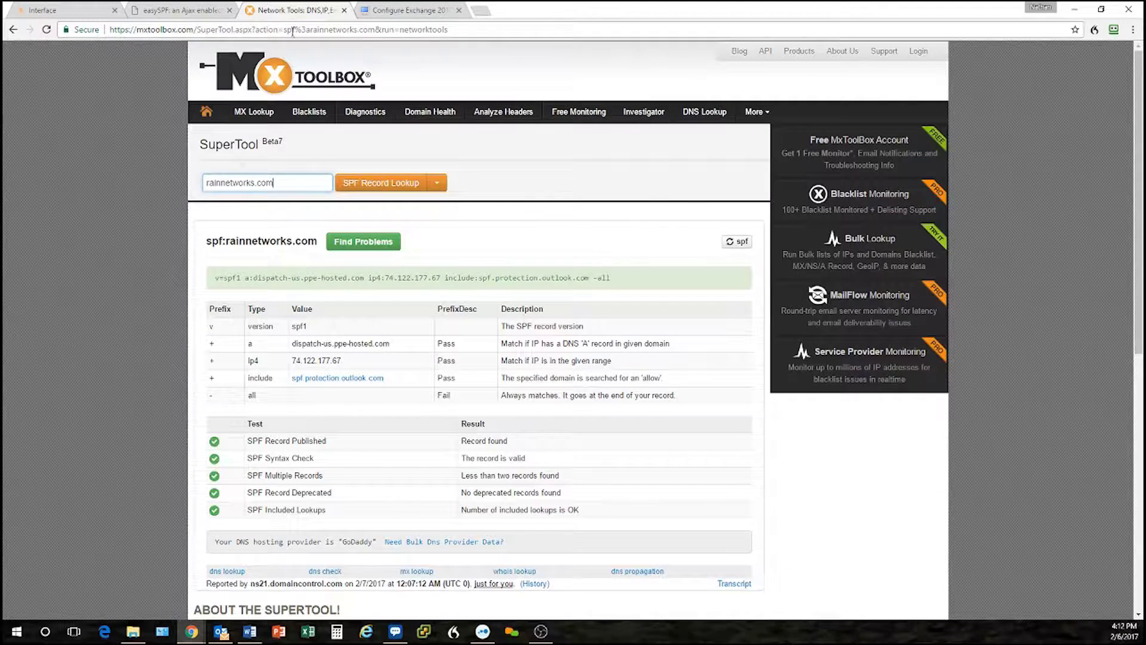
pyautogui.hotkey('ctrl', '+')
pyautogui.hotkey('ctrl', '+')
pyautogui.hotkey('ctrl', '+')
pyautogui.hotkey('ctrl', '+')
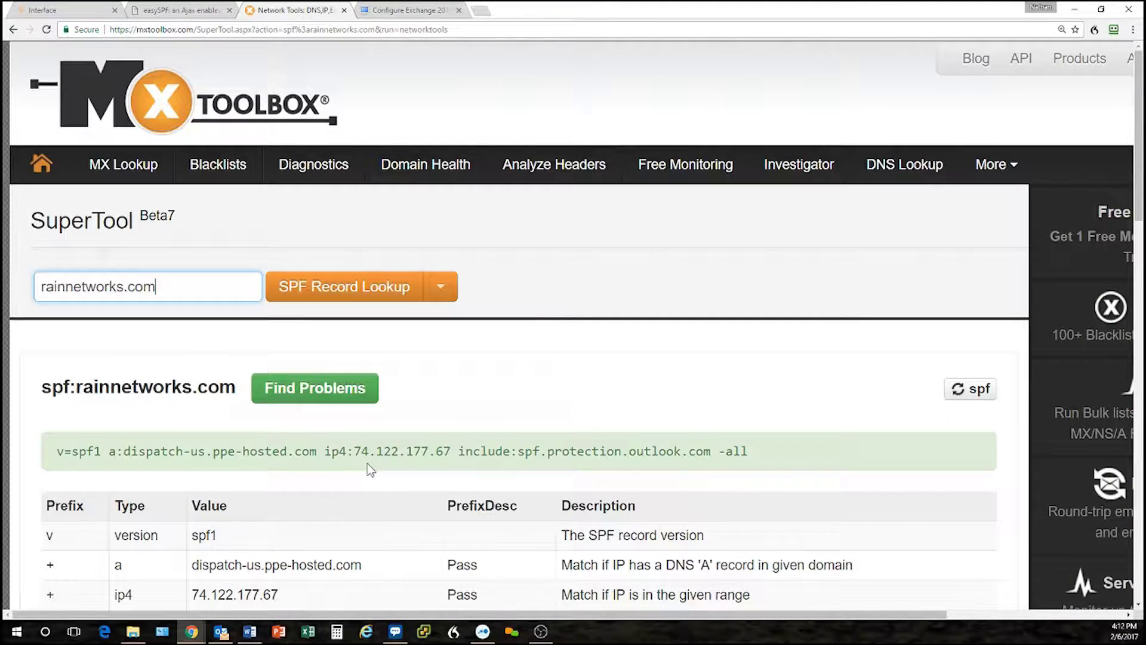
pyautogui.moveTo(452, 451); pyautogui.dragTo(353, 450)
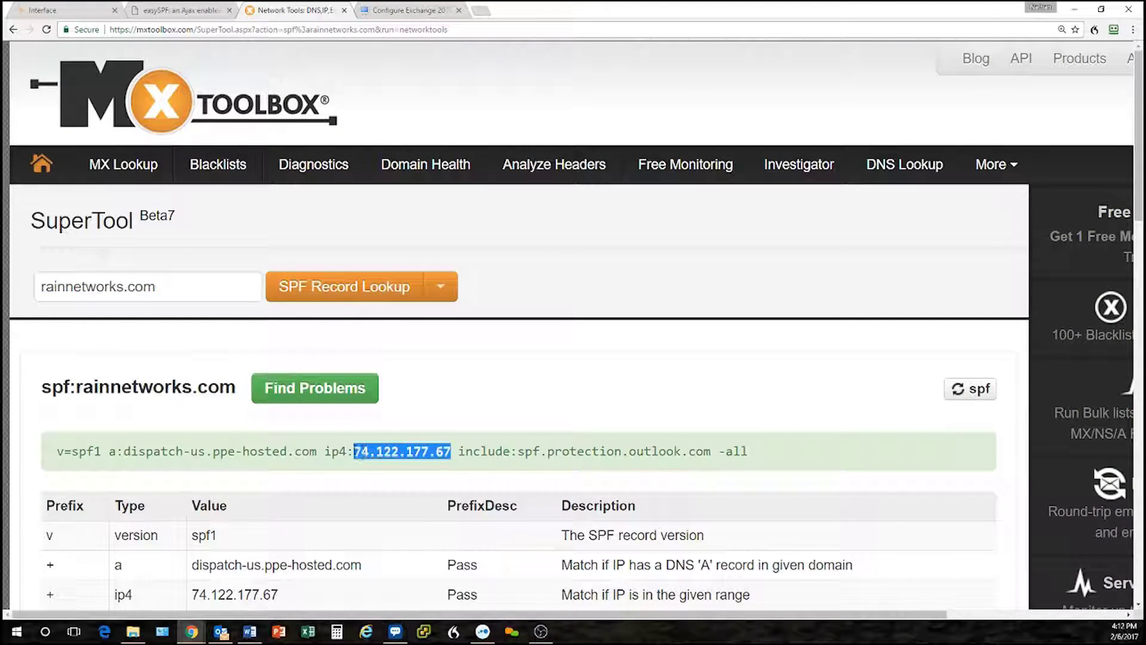
pyautogui.moveTo(710, 452); pyautogui.dragTo(520, 452)
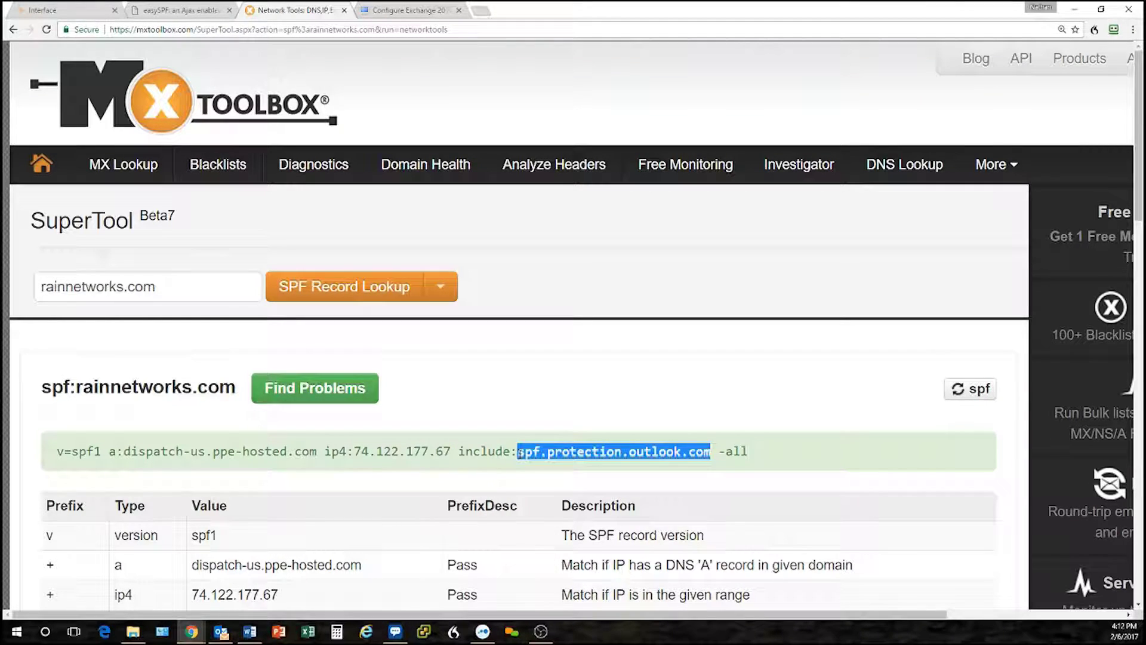
pyautogui.click(95, 456)
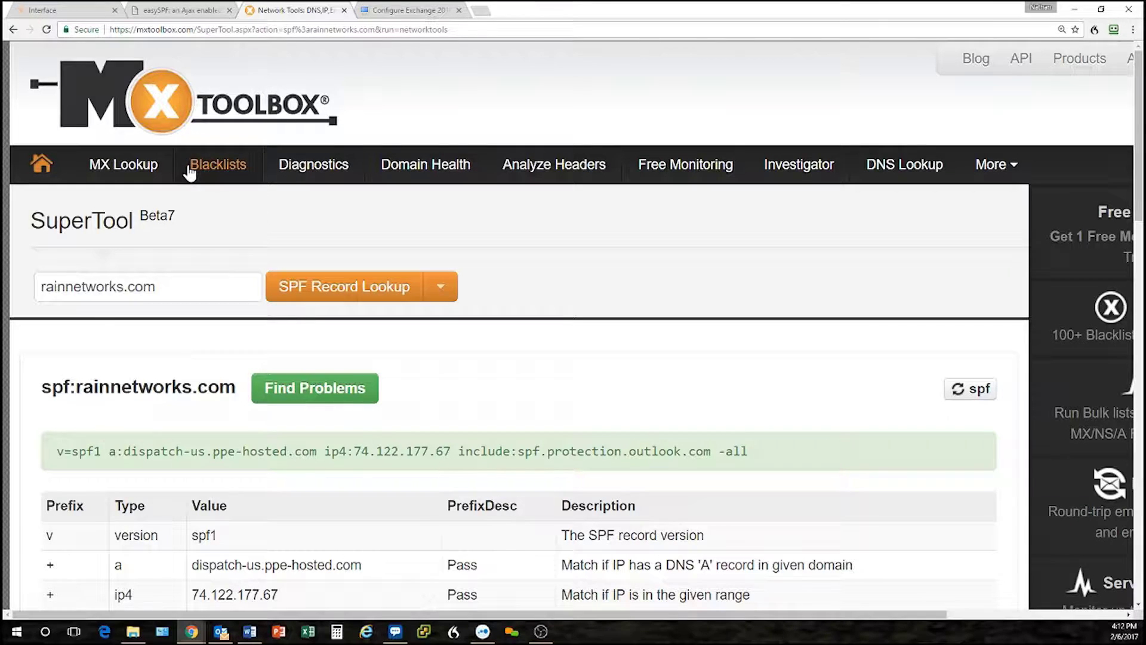
pyautogui.click(180, 11)
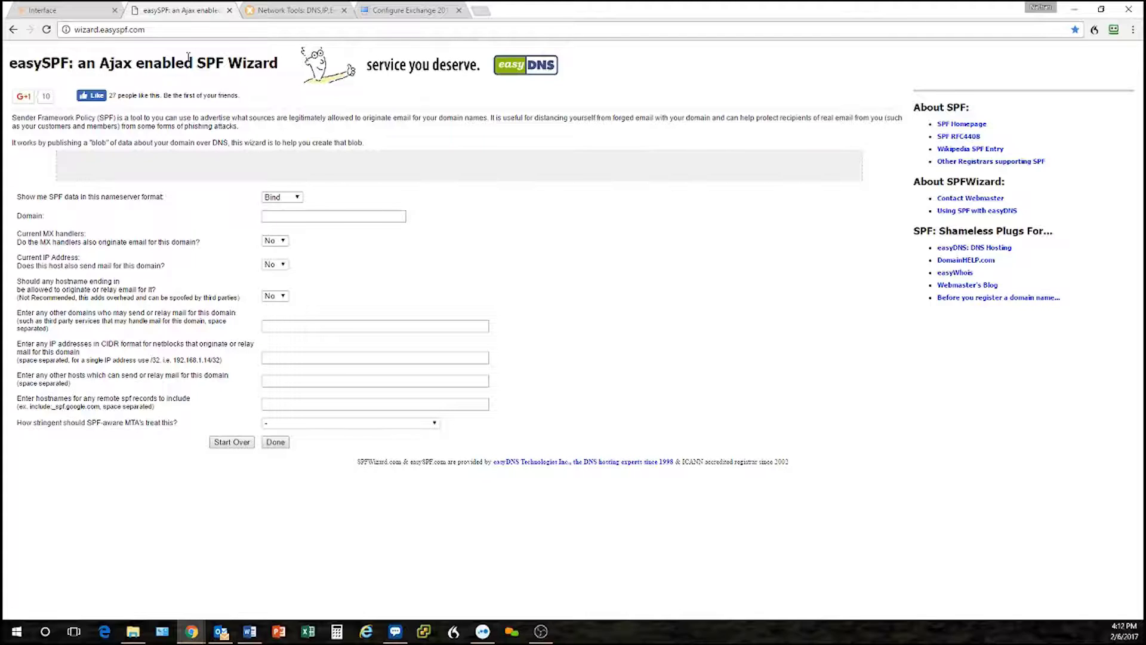
# Enter rainnetworks.com as the domain in the easySPF wizard and move through its sender fields
pyautogui.click(309, 215)
pyautogui.write('rainnetworks.com')
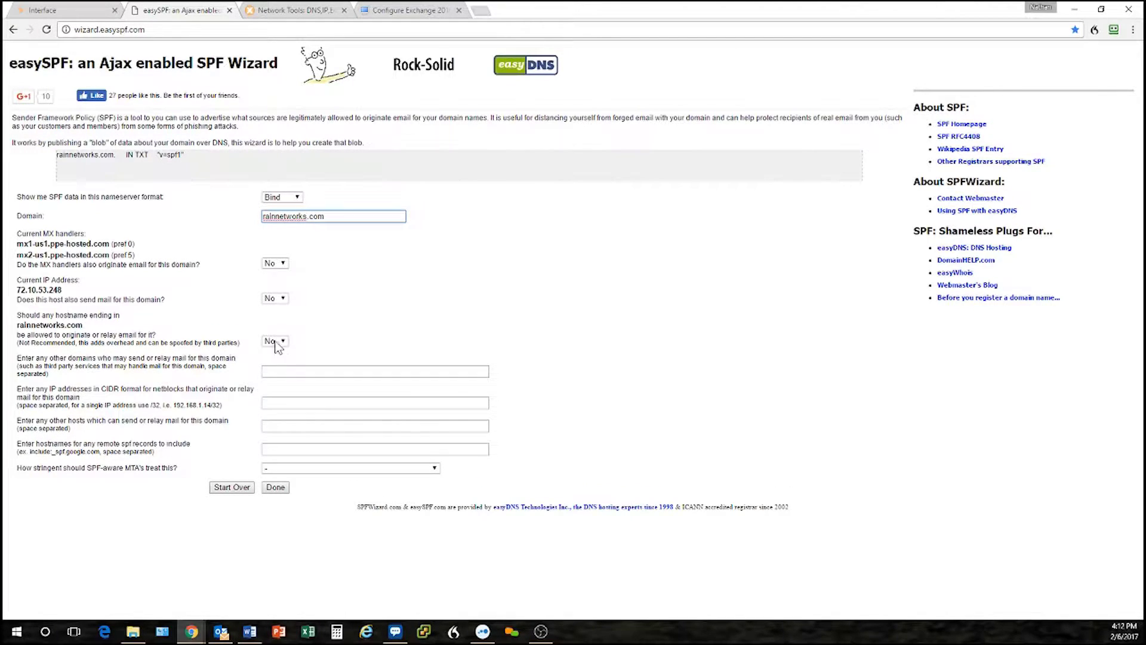
pyautogui.click(290, 371)
pyautogui.click(283, 401)
pyautogui.click(283, 425)
pyautogui.click(285, 452)
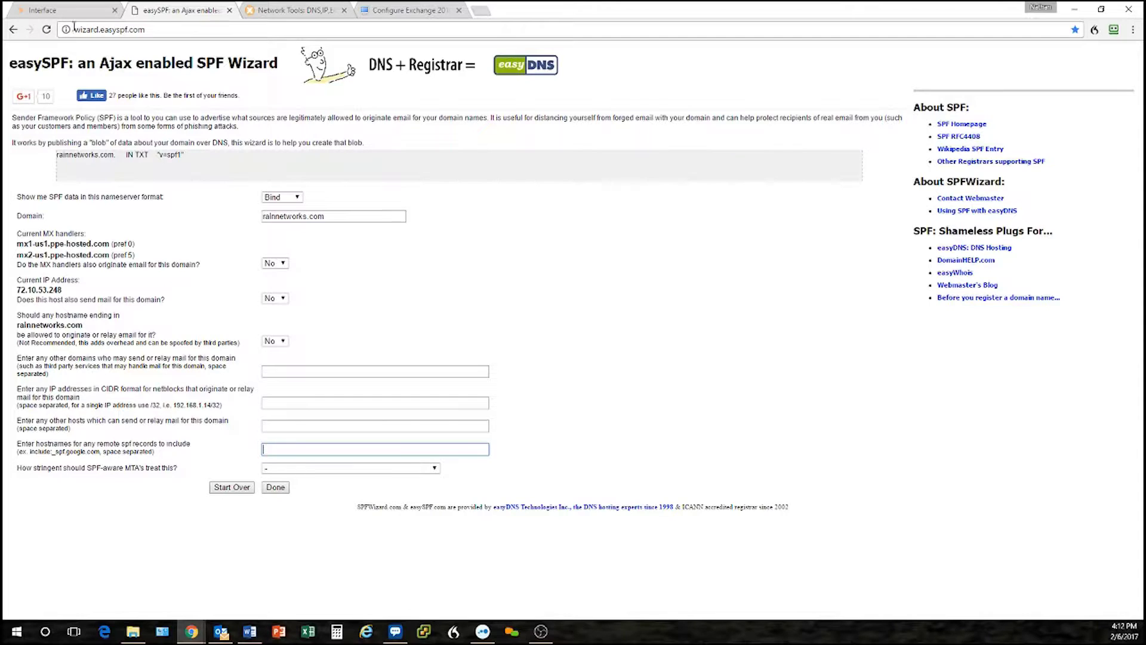
# Copy the SPF record from the Word notes into the wizard's other-domains field
pyautogui.click(250, 631)
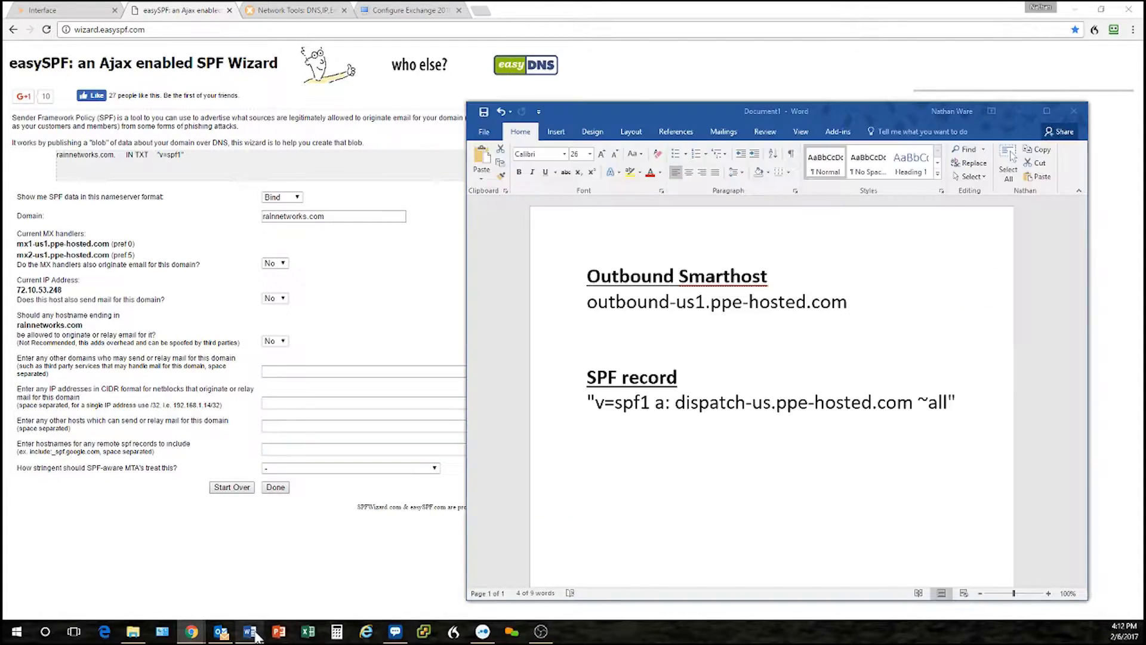
pyautogui.rightClick(719, 409)
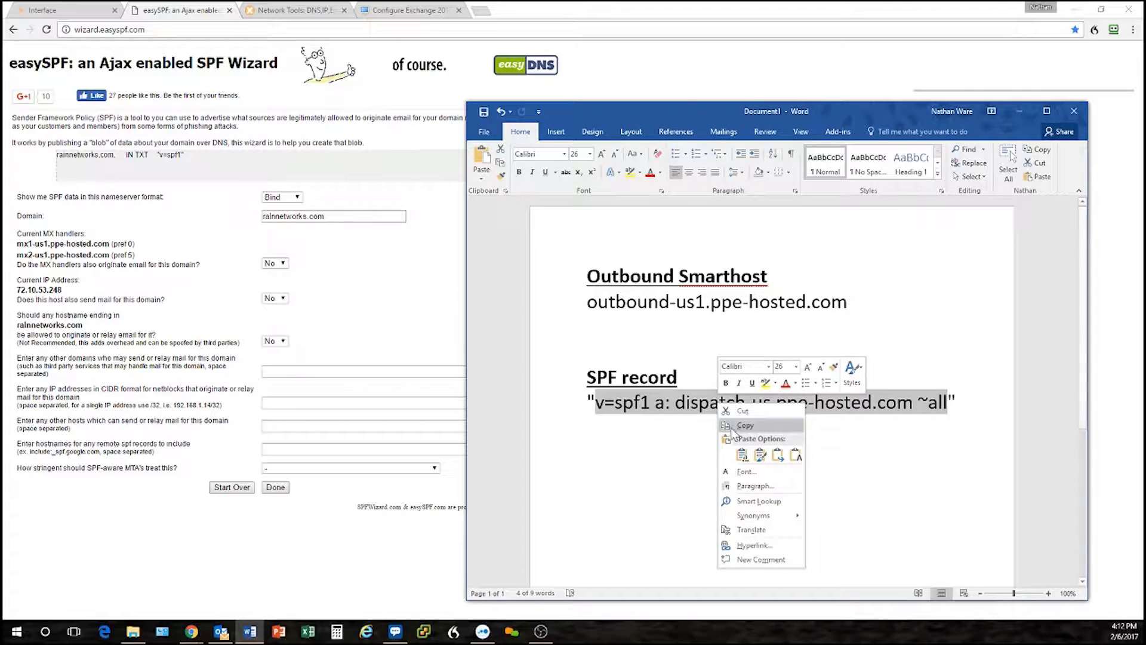
pyautogui.click(741, 436)
pyautogui.click(292, 373)
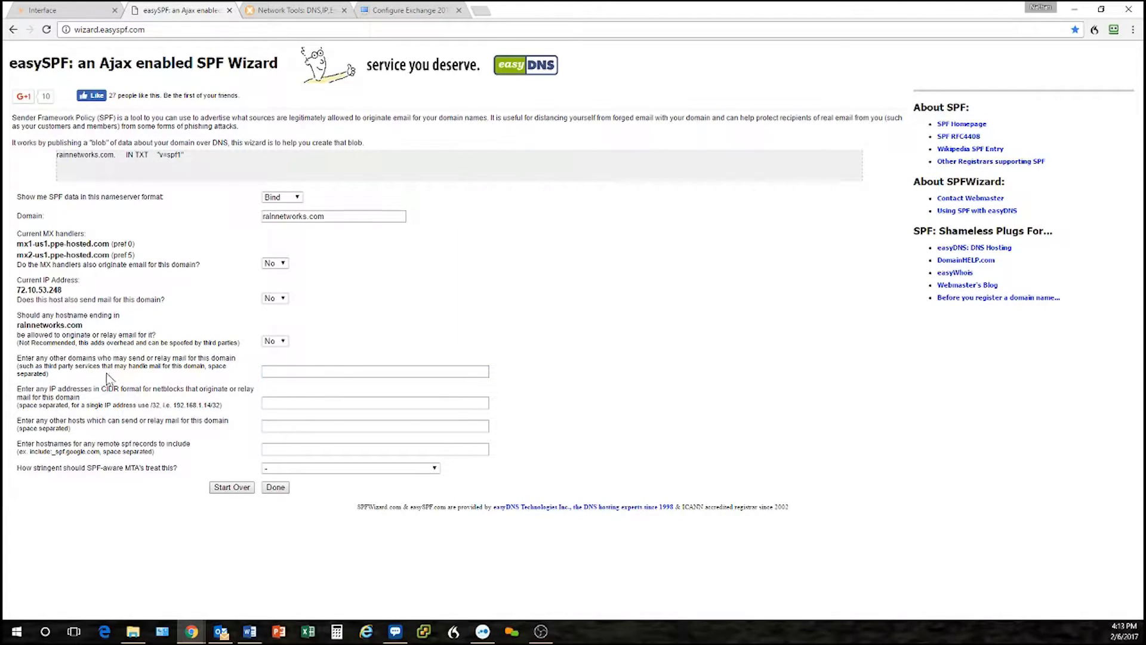
pyautogui.click(341, 368)
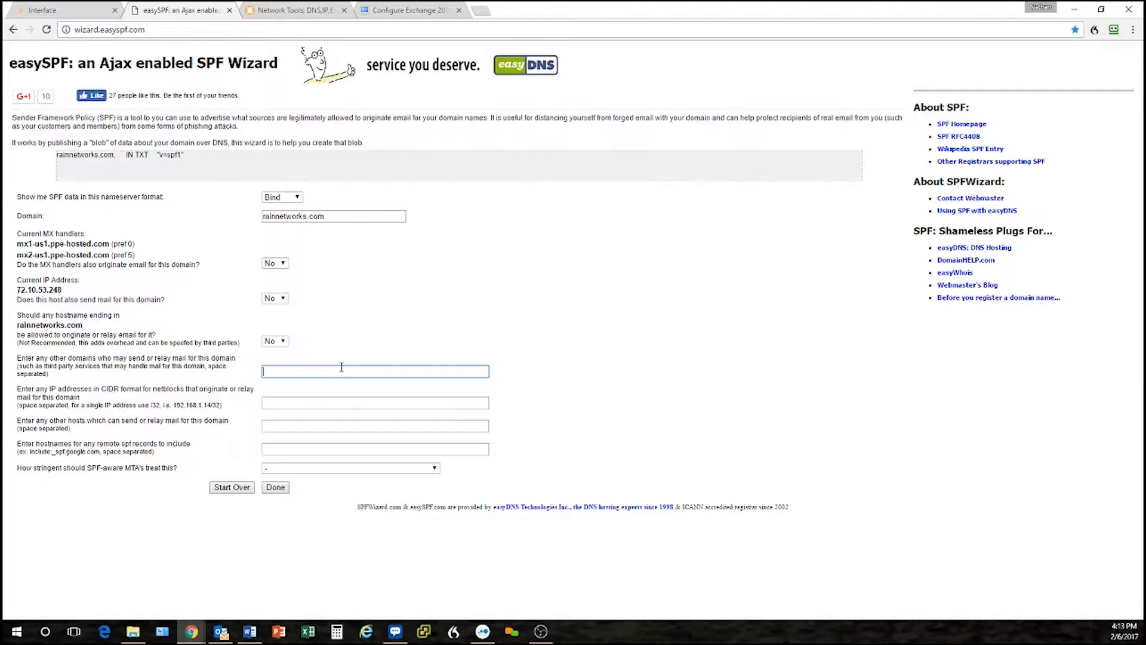
pyautogui.hotkey('ctrl', 'v')
pyautogui.press('Tab')
pyautogui.press('Tab')
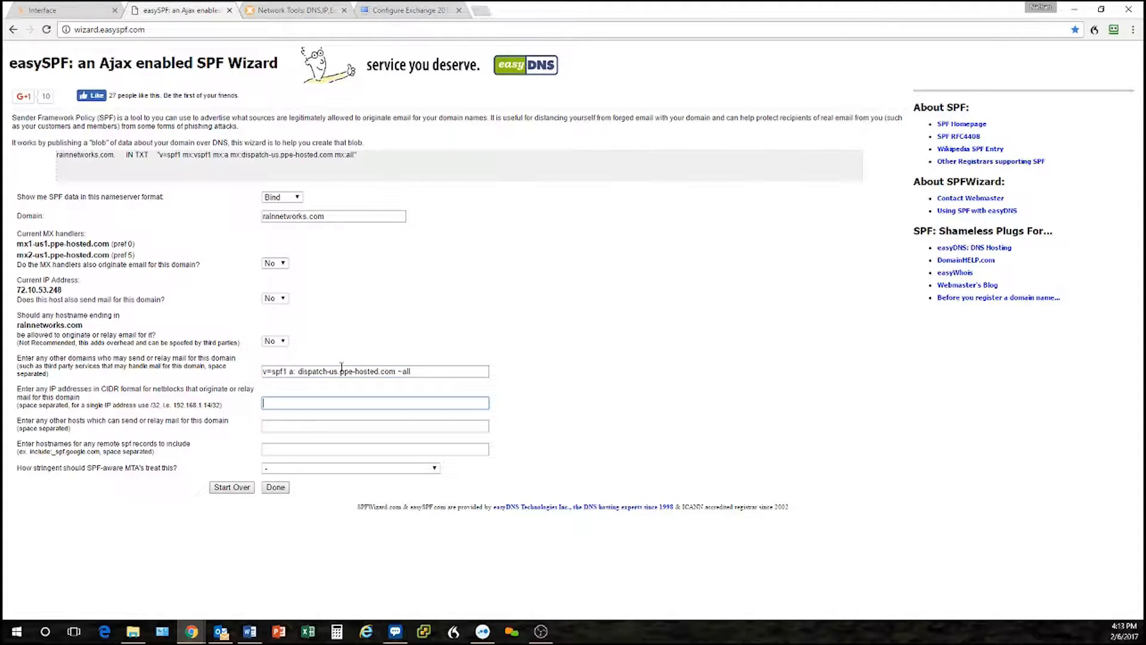
# Check the generated SPF record preview, then return to Proofpoint's Domains page and the Word notes
pyautogui.moveTo(159, 155); pyautogui.dragTo(354, 157)
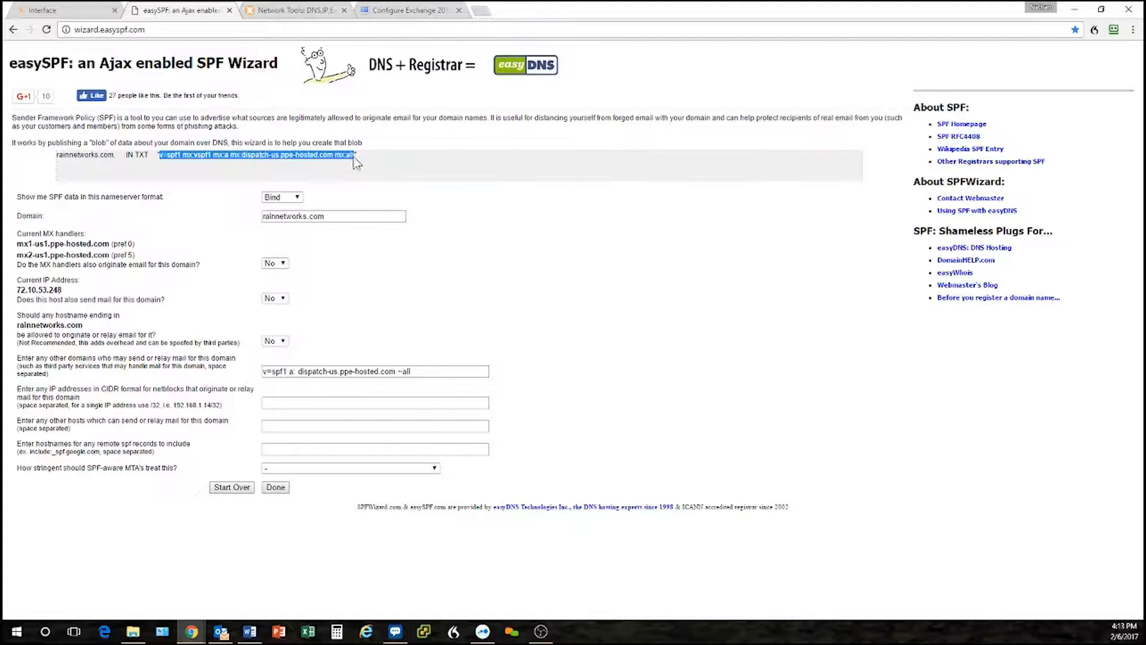
pyautogui.click(355, 158)
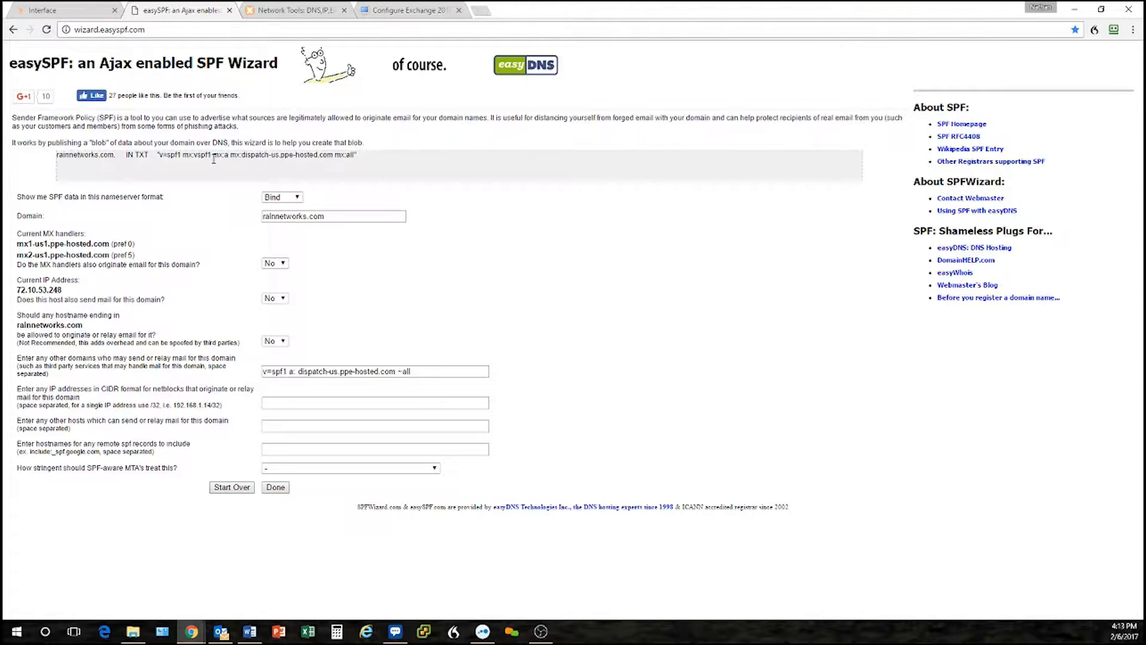
pyautogui.click(83, 12)
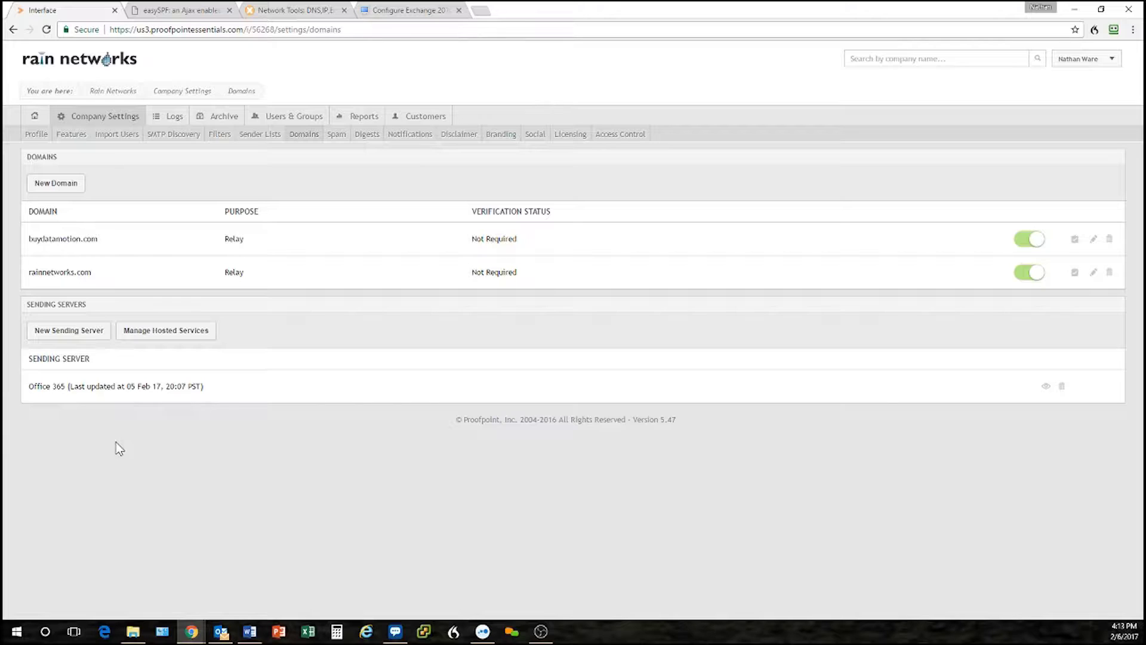
pyautogui.click(252, 636)
# Highlight outbound-us1.ppe-hosted.com in the Word notes, then bring up the Exchange 2010 smart host article
pyautogui.click(627, 327)
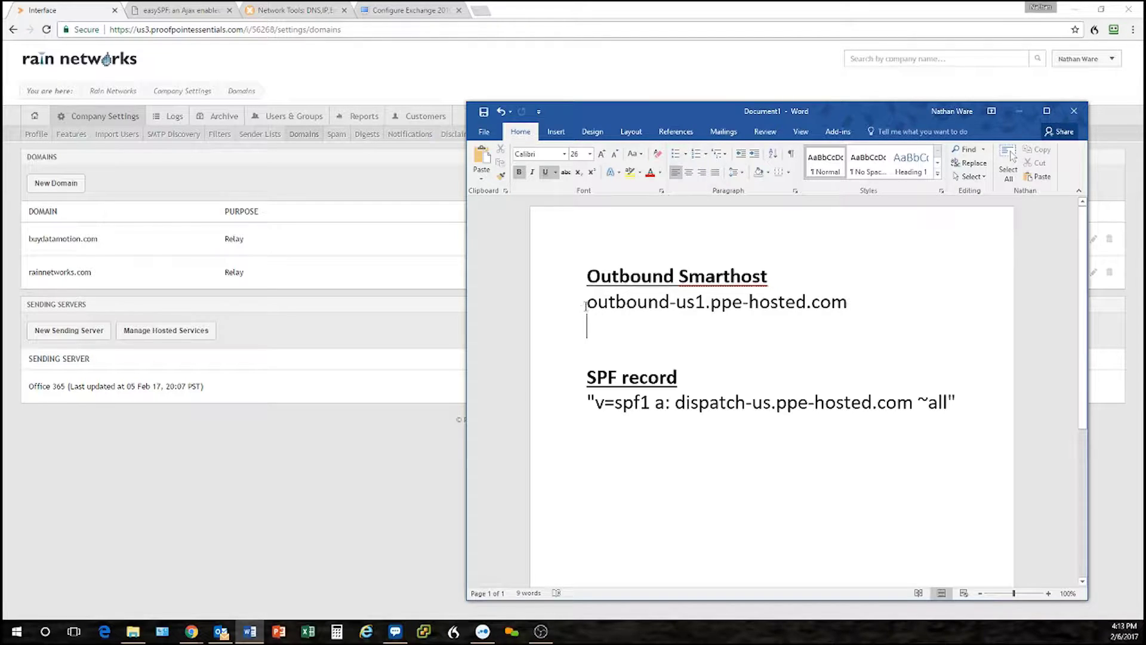
pyautogui.moveTo(586, 306); pyautogui.dragTo(844, 313)
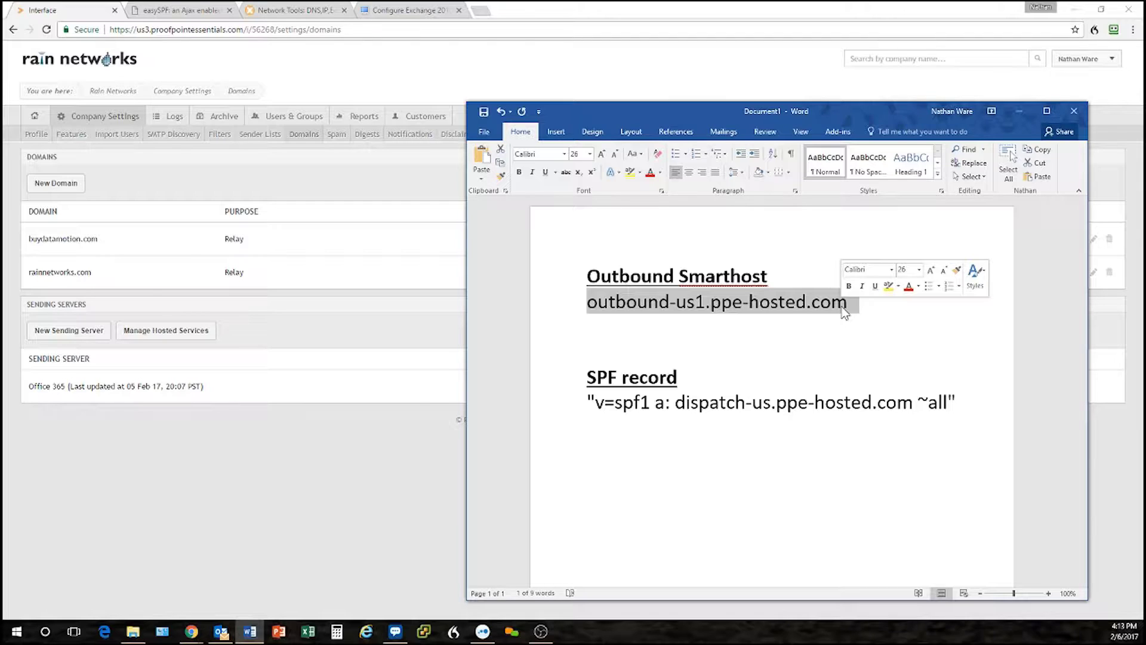
pyautogui.click(845, 311)
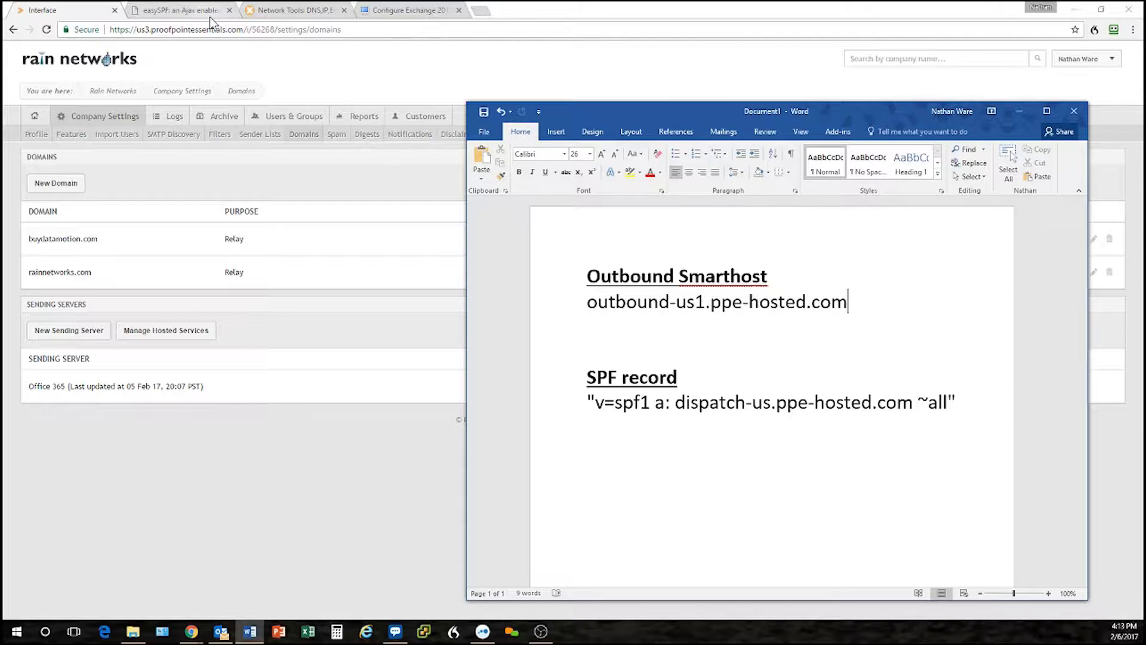
pyautogui.click(406, 11)
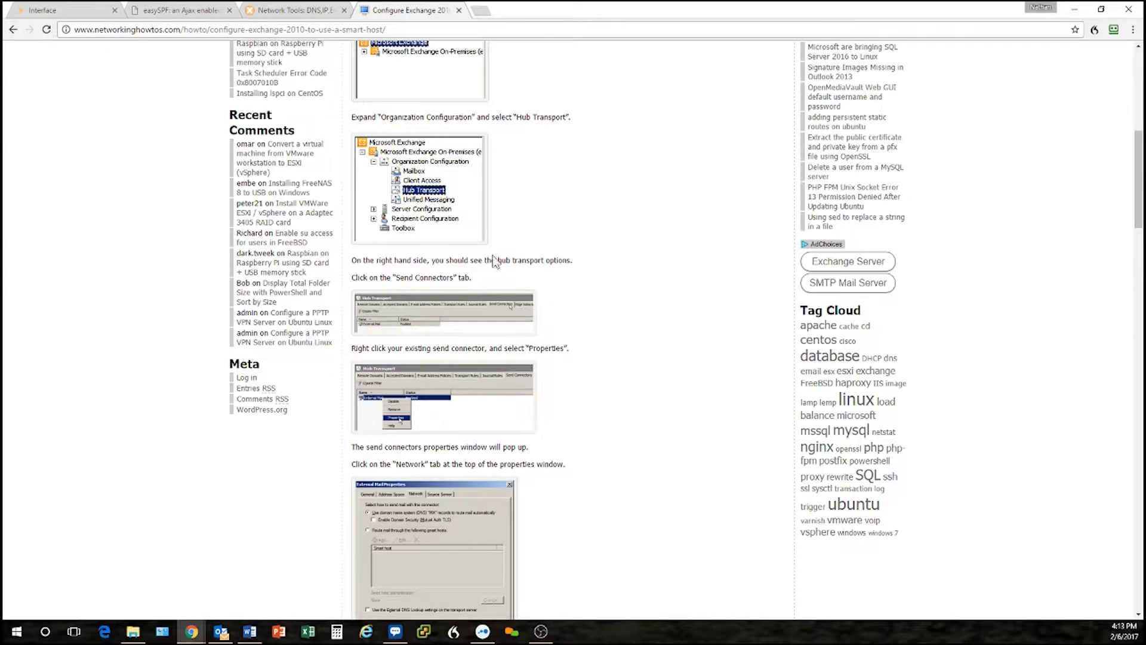
# View the article's External Mail Properties screenshot, then reselect outbound-us1.ppe-hosted.com in the Word notes
pyautogui.scroll(2, 493, 261)
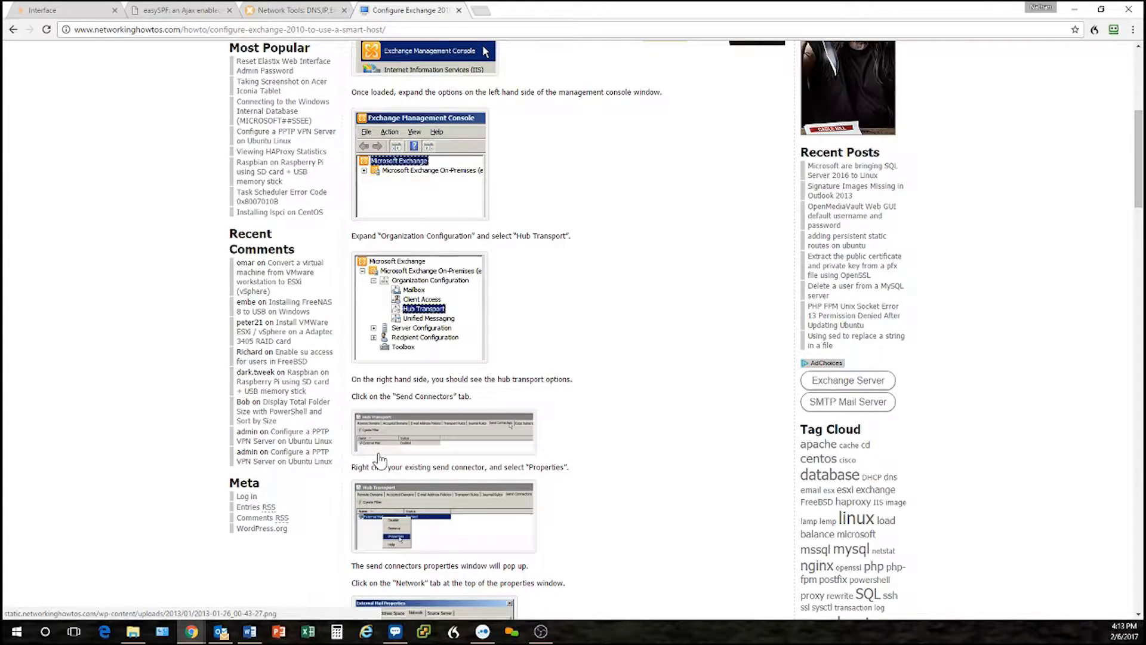
pyautogui.scroll(-6, 380, 460)
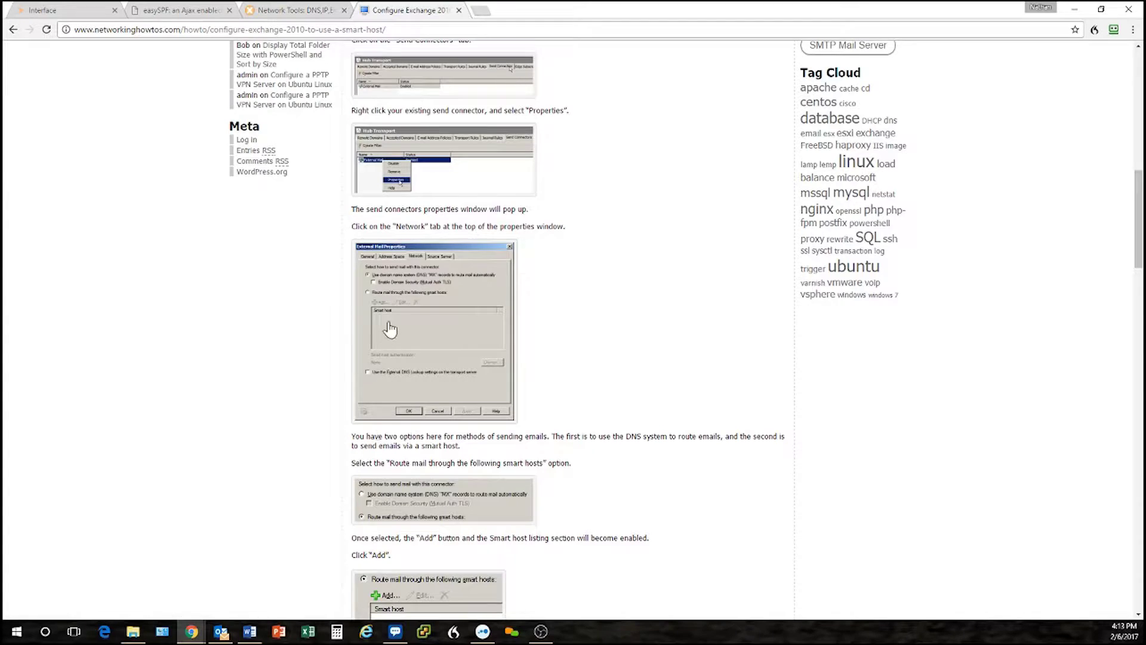
pyautogui.click(389, 329)
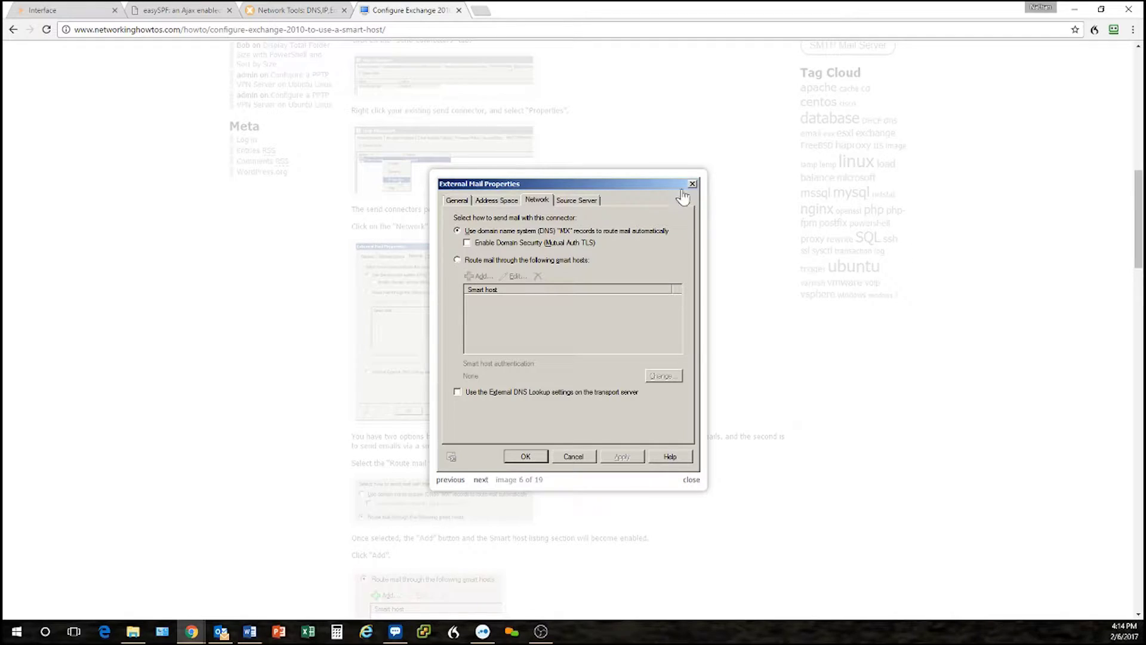
pyautogui.click(692, 480)
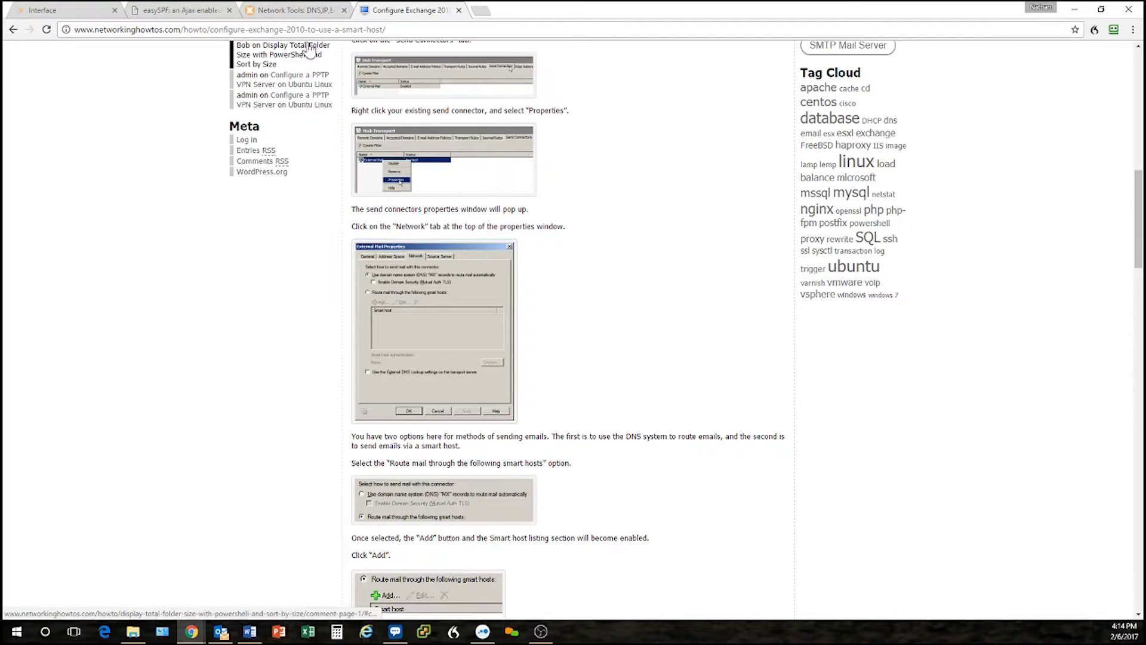
pyautogui.click(250, 631)
pyautogui.moveTo(587, 301); pyautogui.dragTo(855, 301)
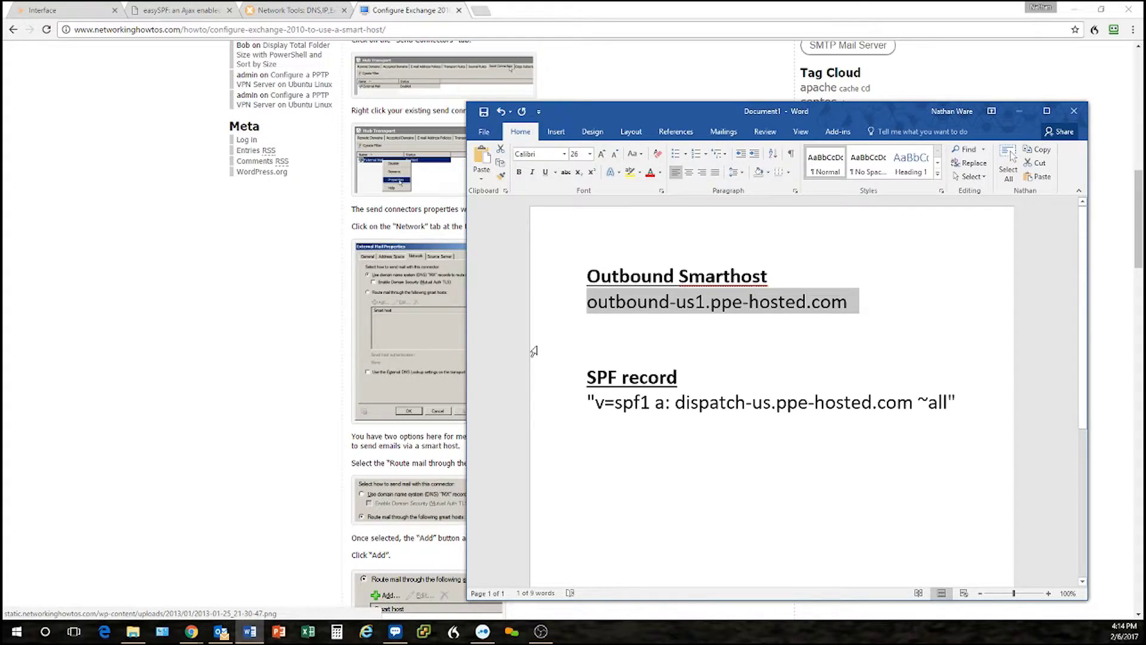
# Return to the Proofpoint Essentials Company Settings > Domains page
pyautogui.click(63, 10)
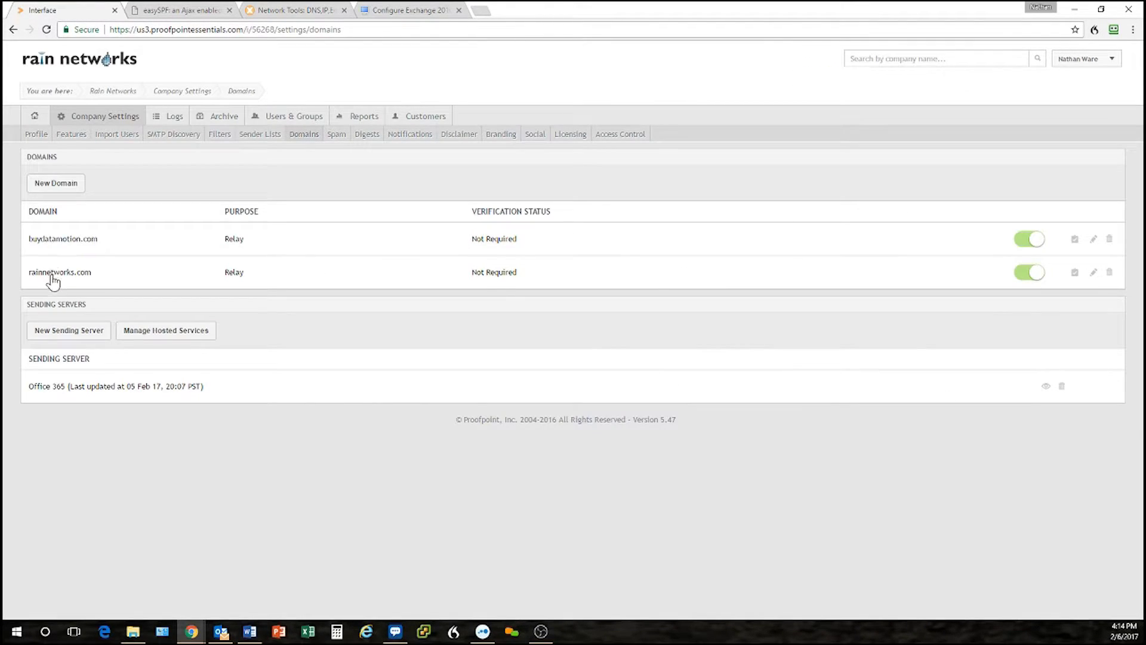